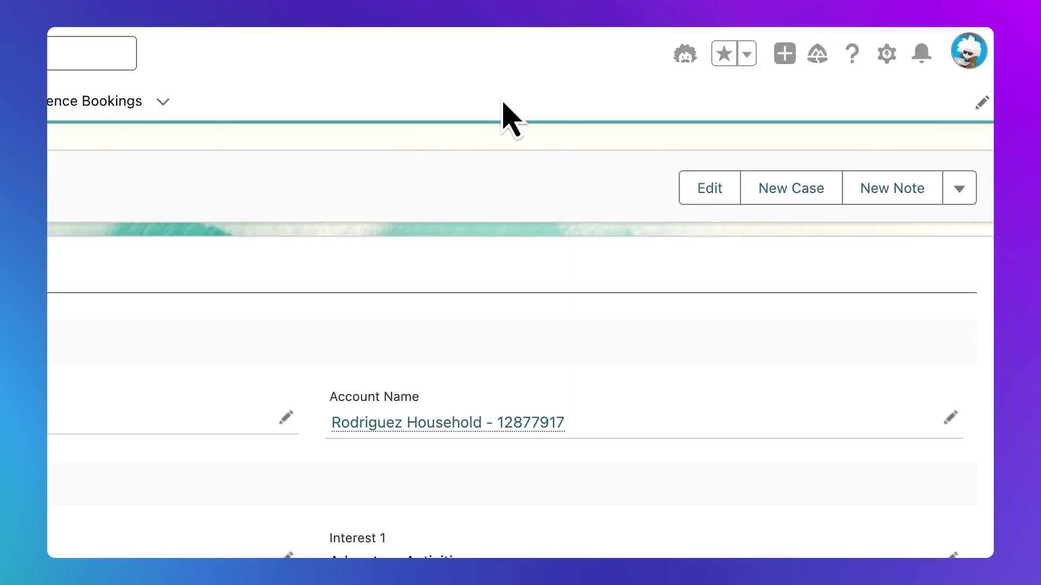
# Step: Open the Einstein assistant chat panel beside Sofi's contact record
pyautogui.click(684, 54)
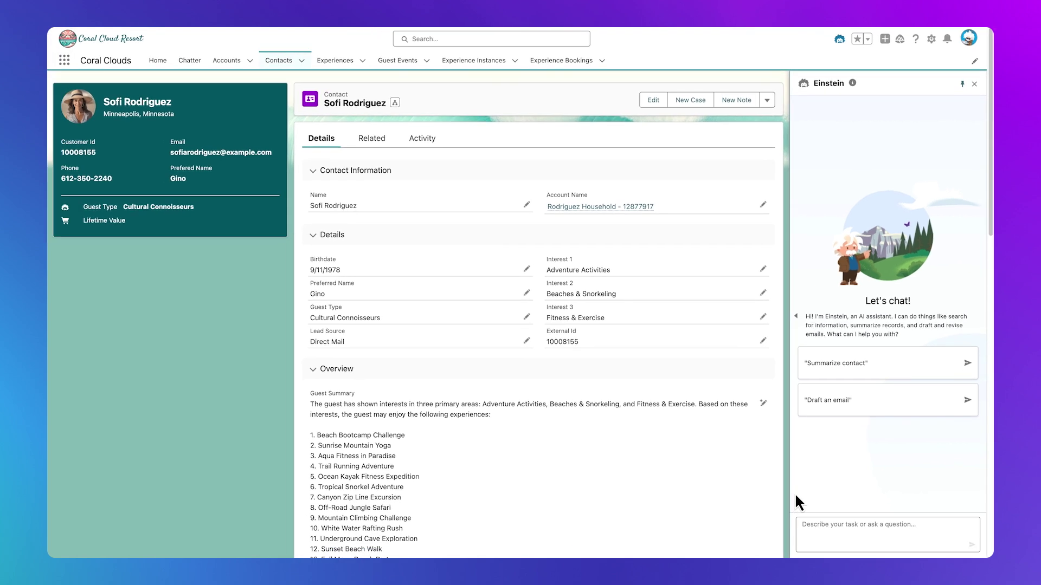
# Step: Greet Einstein with 'Hello' and ask it to 'Show me open cases for Sofi'
pyautogui.write('Hello')
pyautogui.press('Return')
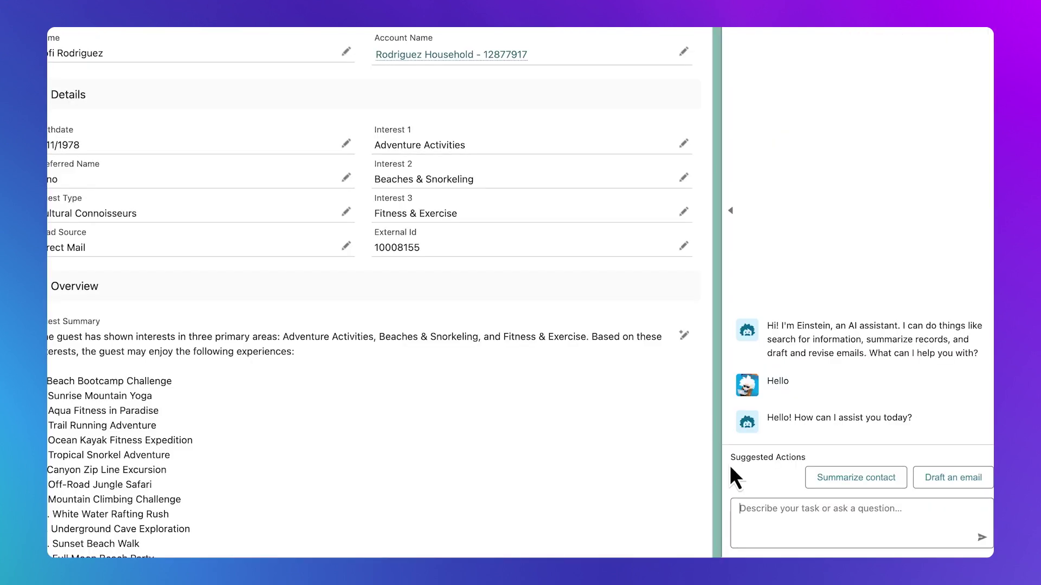
pyautogui.write('S')
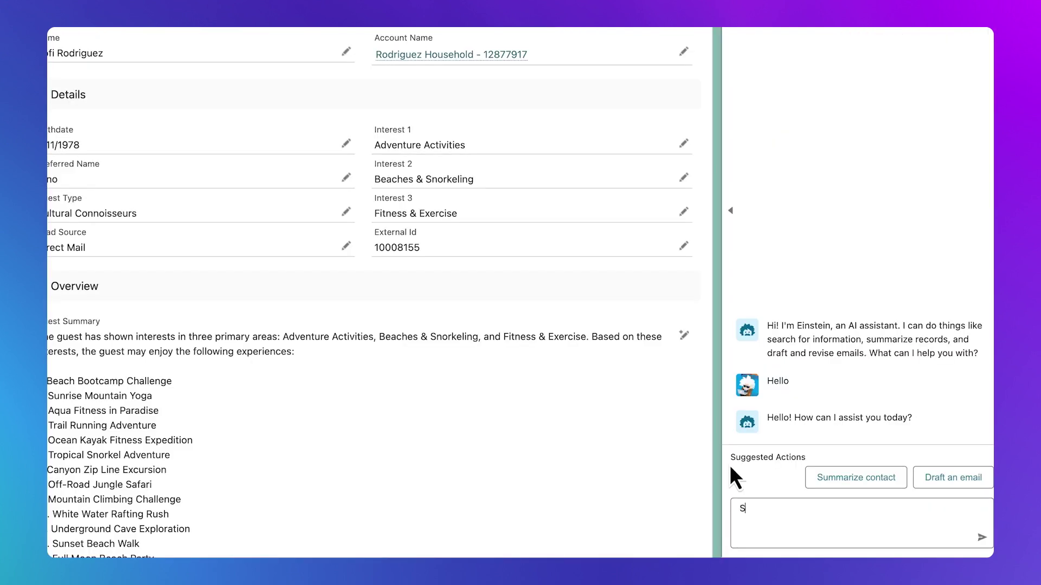
pyautogui.write('how me open cases for Sofi')
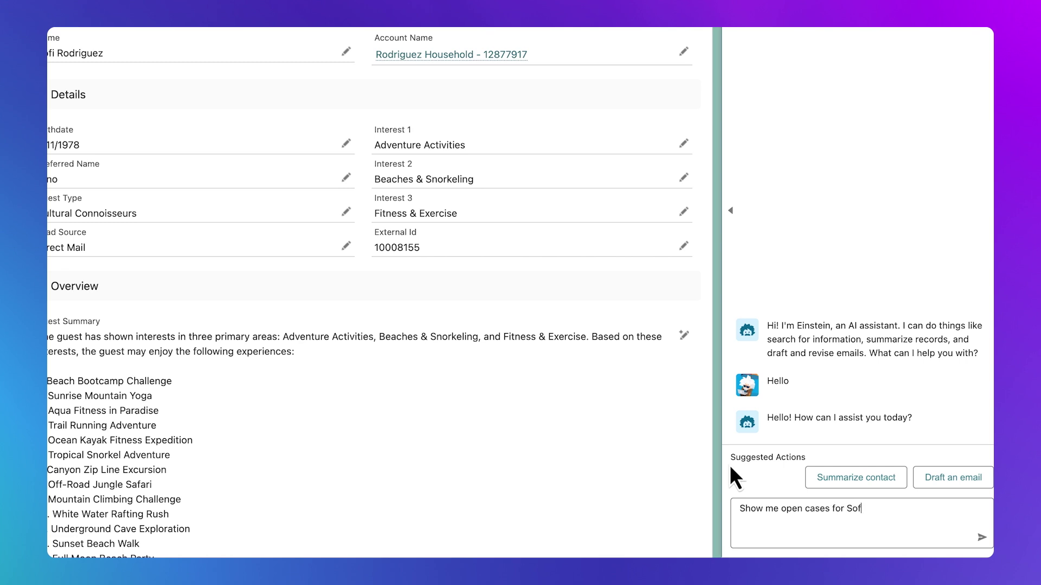
pyautogui.press('Return')
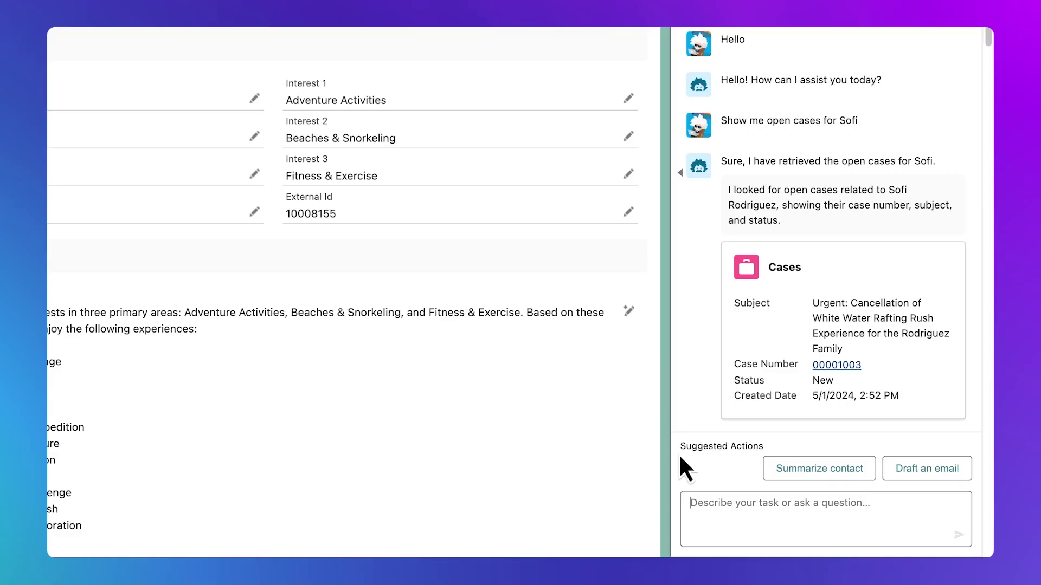
pyautogui.write('Summarize case')
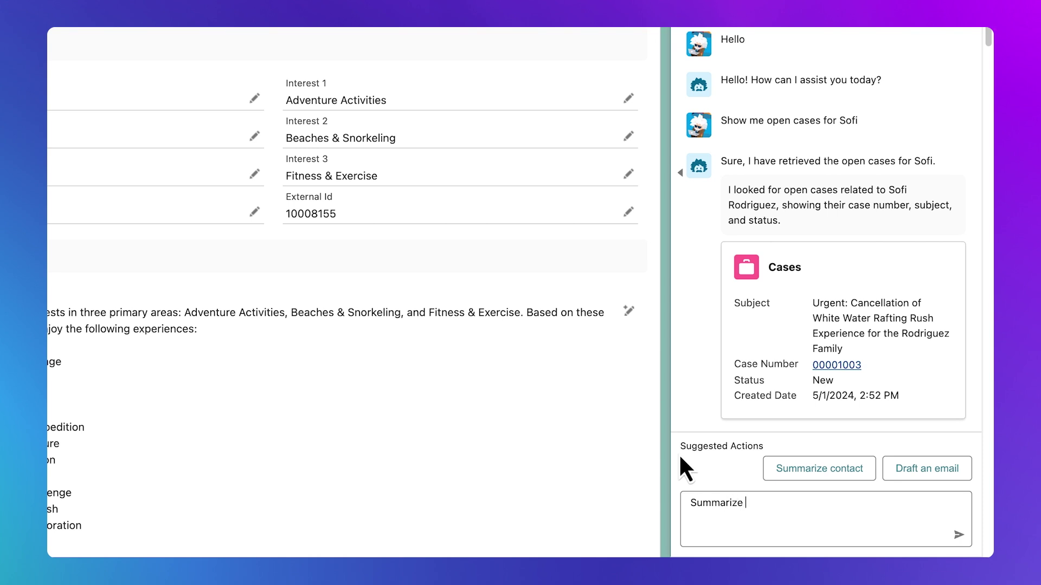
# Step: Send 'Summarize case' to get a summary of the rafting cancellation case
pyautogui.press('Return')
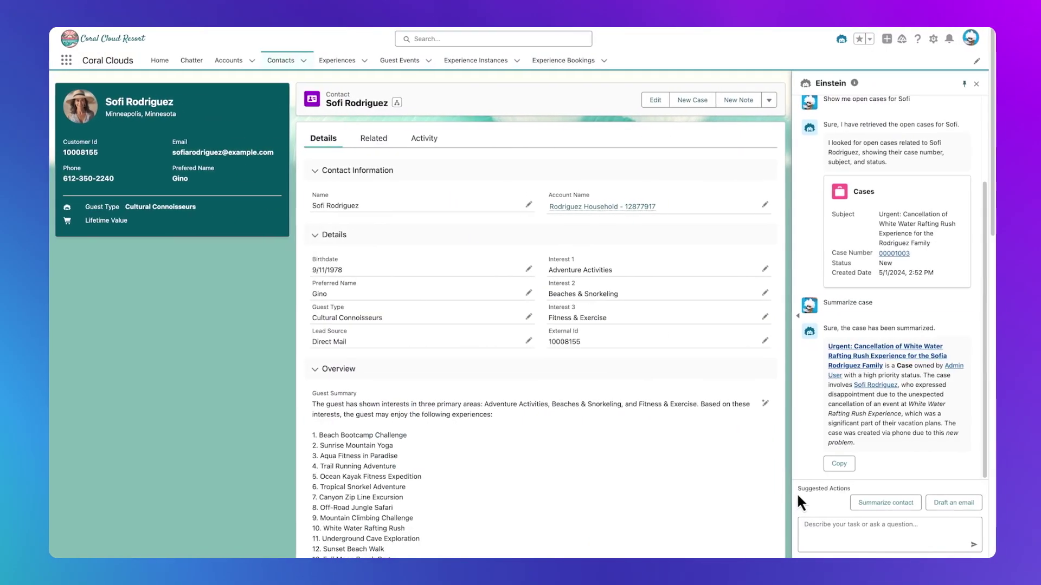
# Step: Ask Einstein to 'Suggest alternate activities' for the cancelled rafting booking
pyautogui.write('Suggest alt')
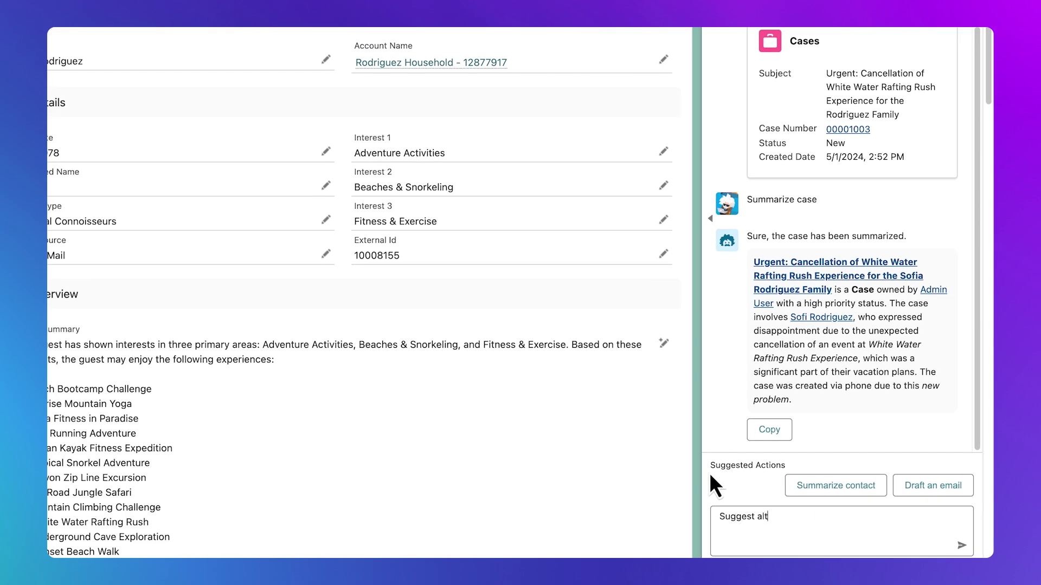
pyautogui.write('ernate activities')
pyautogui.press('Return')
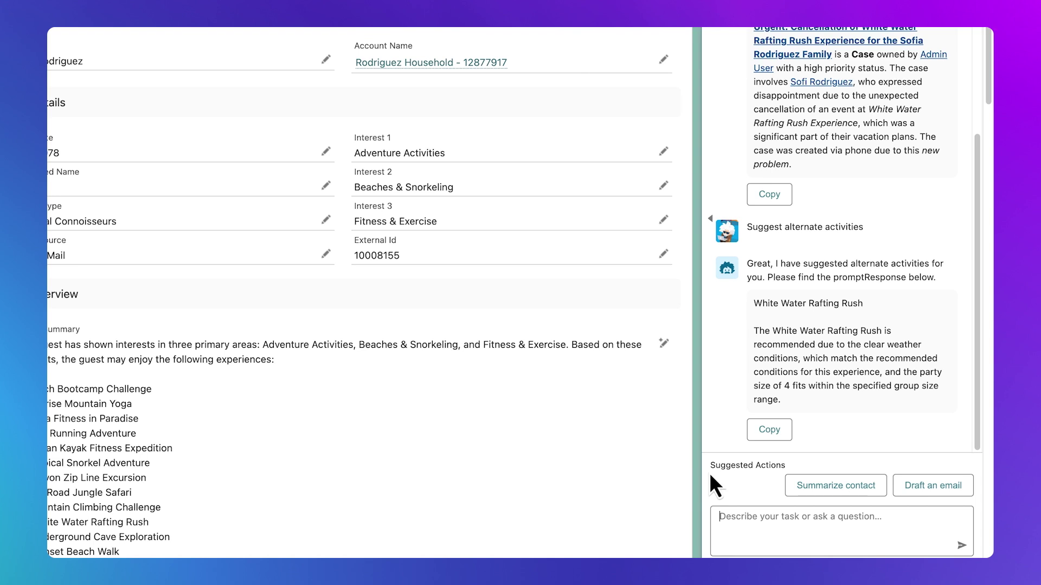
pyautogui.write('Suggest availabl')
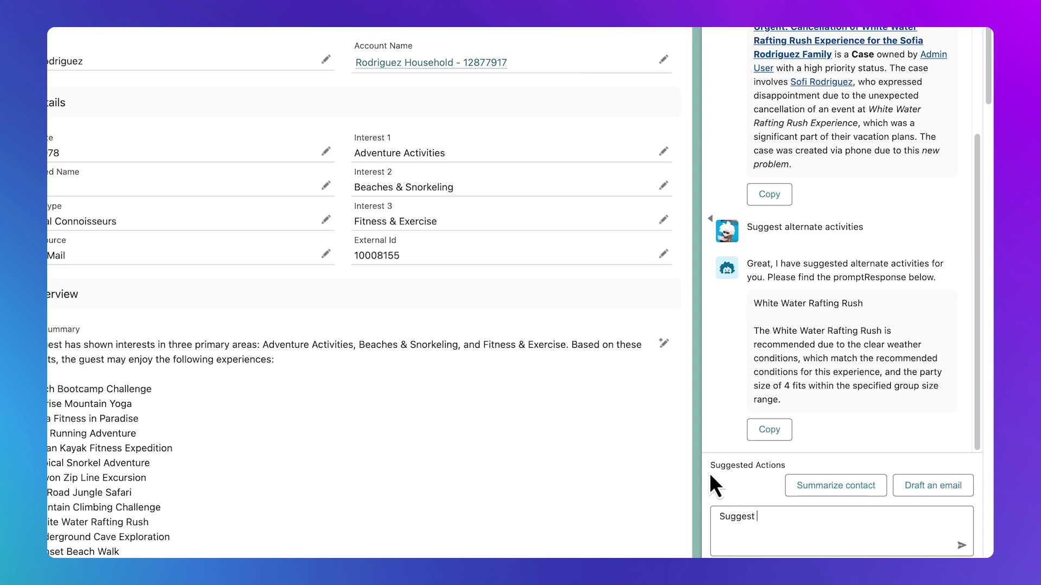
pyautogui.write('e times')
# Step: List White Water Rafting Rush times and book the second, 5/3/2024 3:30 PM, for 4 guests
pyautogui.press('Return')
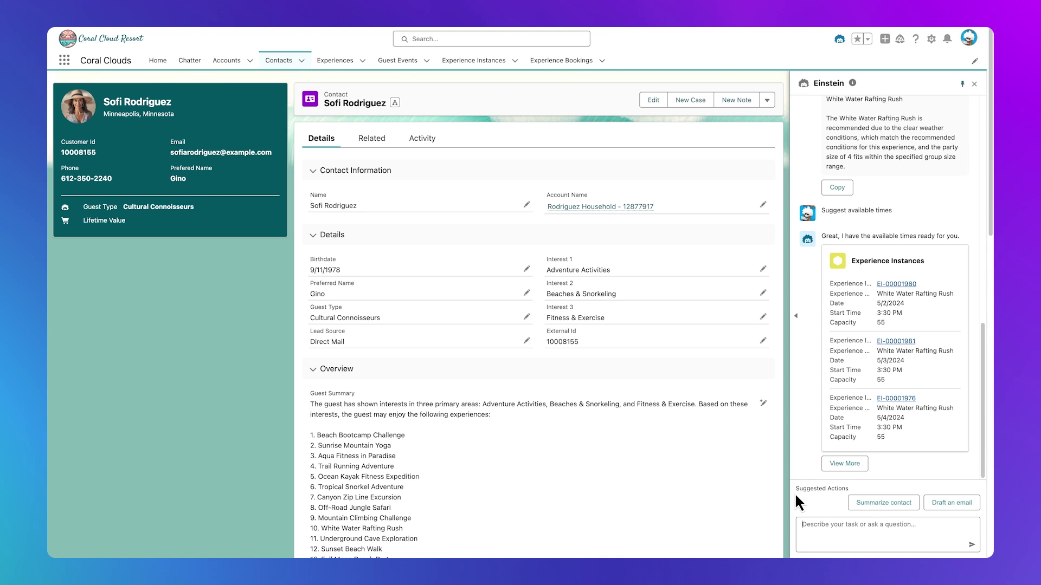
pyautogui.write('Book the second one')
pyautogui.press('Return')
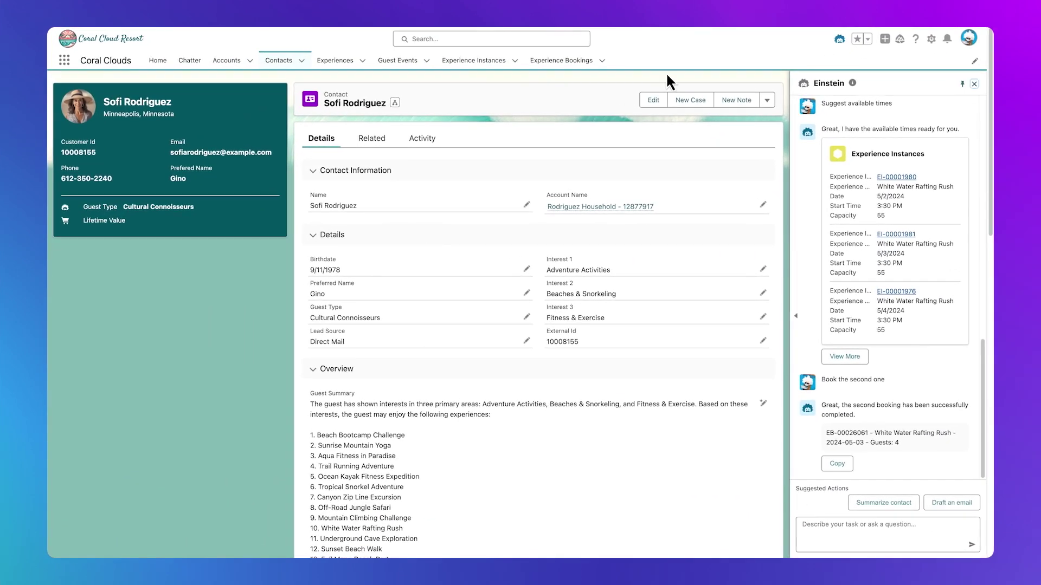
pyautogui.click(931, 38)
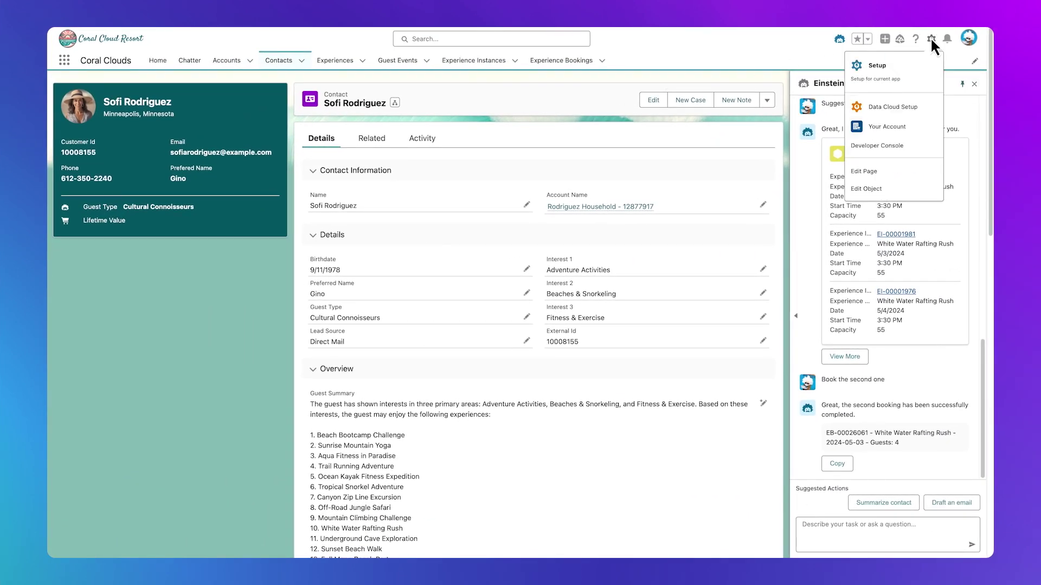
# Step: In Setup, find Einstein Copilot Actions via 'Einstein gen' and view New Copilot Action reference types
pyautogui.click(914, 65)
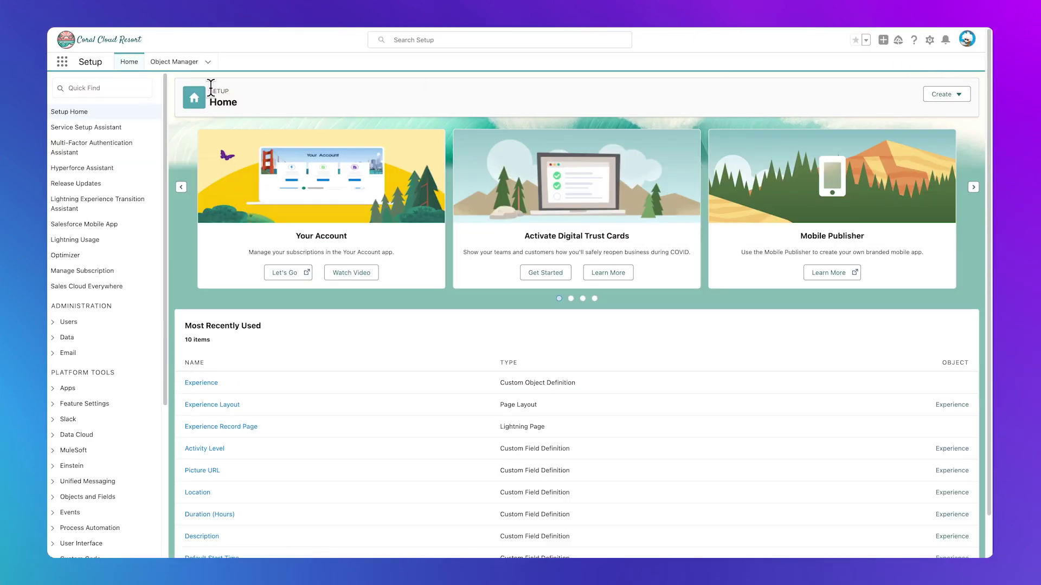
pyautogui.click(134, 86)
pyautogui.write('Einstein gen')
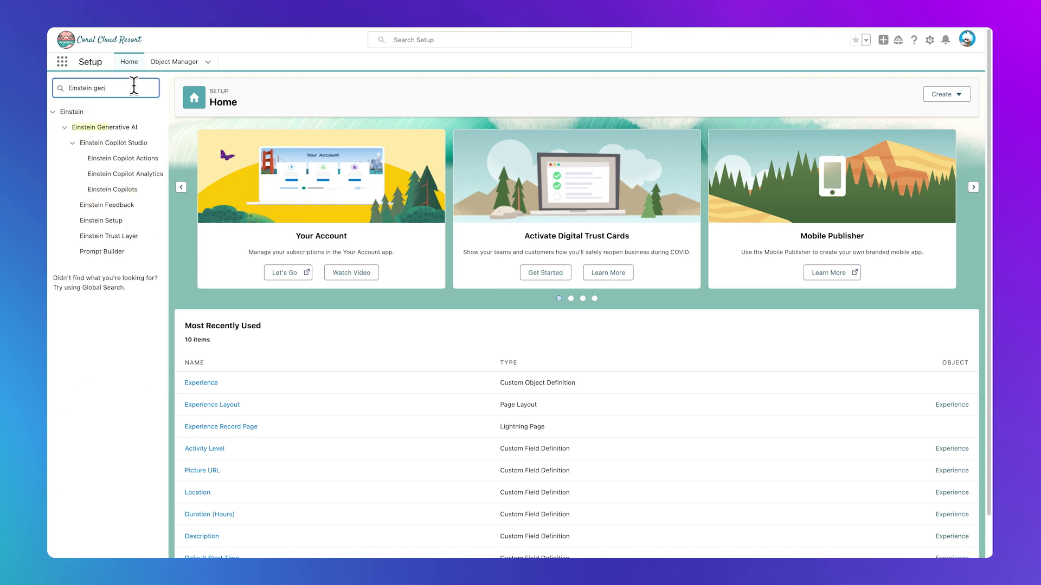
pyautogui.click(125, 161)
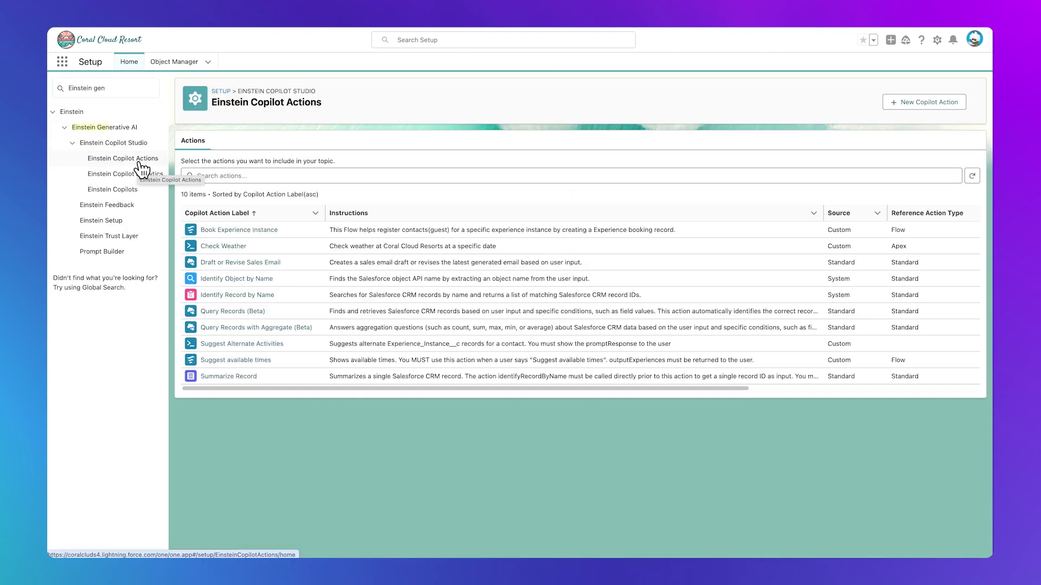
pyautogui.click(915, 101)
pyautogui.click(694, 251)
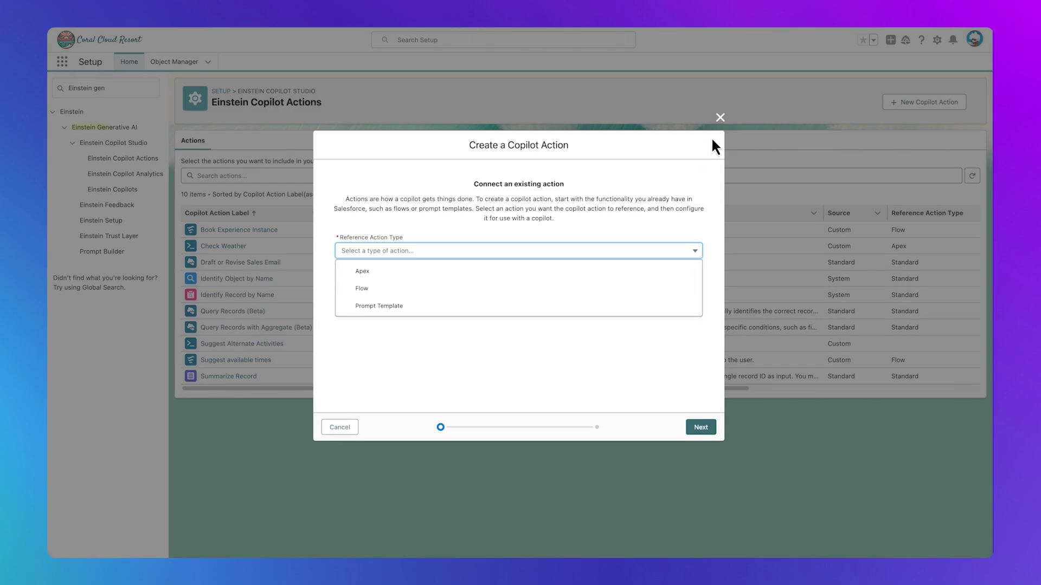
# Step: Close the Create a Copilot Action dialog and go to the Einstein Copilots page
pyautogui.click(719, 119)
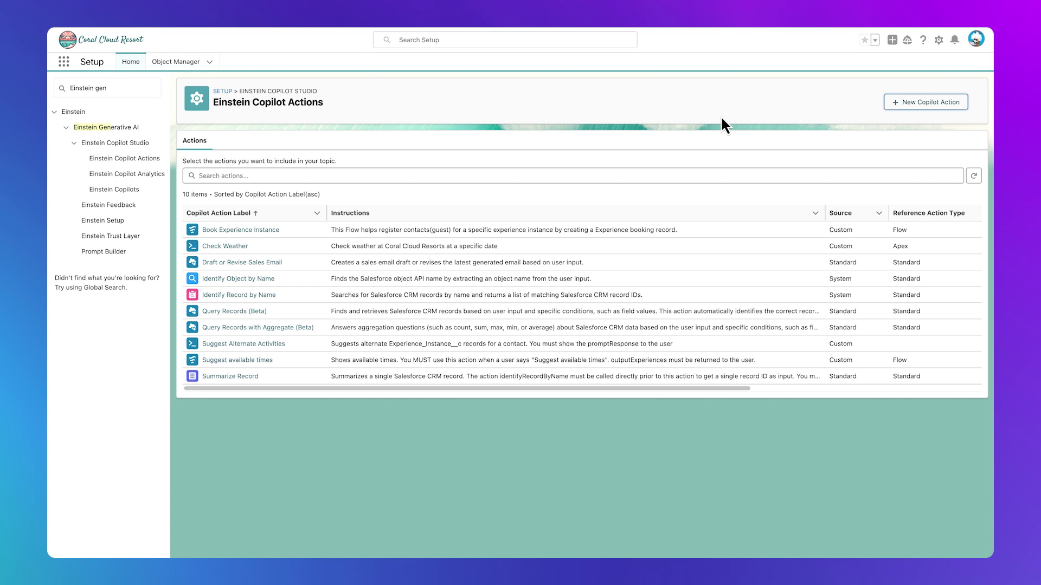
pyautogui.click(137, 190)
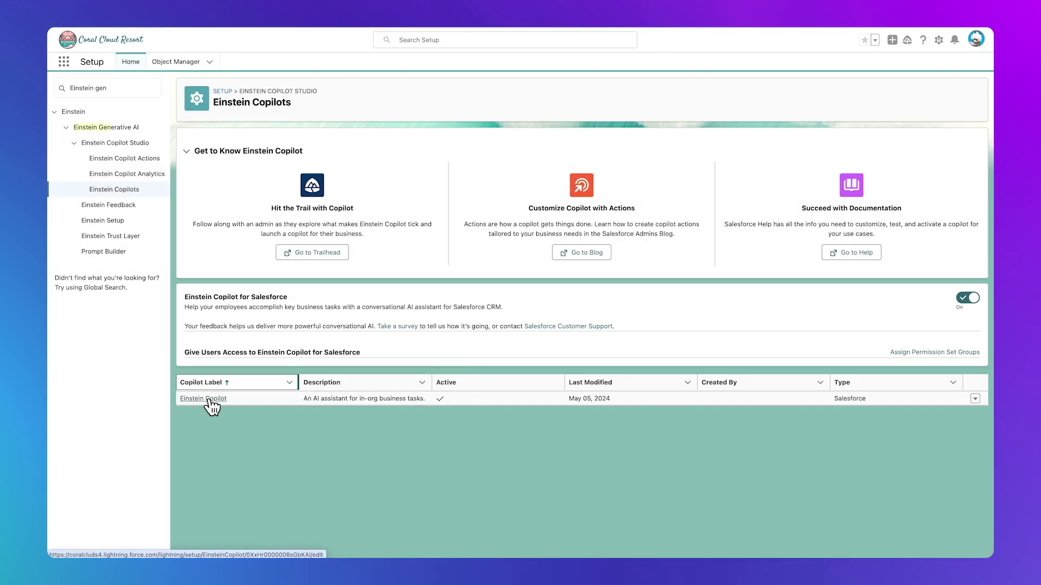
# Step: Open the Einstein Copilot's details and launch it in Copilot Builder
pyautogui.click(208, 400)
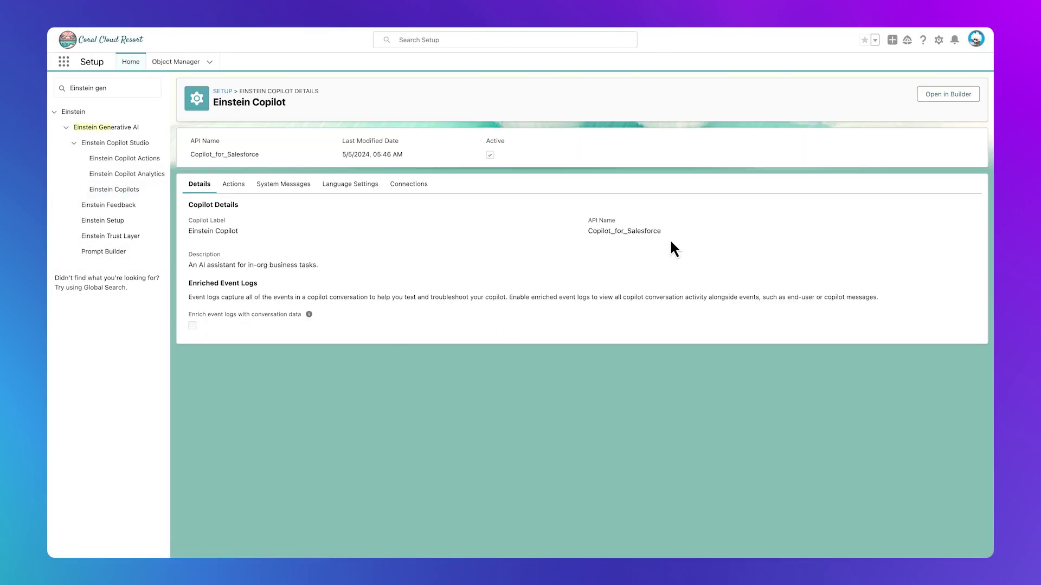
pyautogui.click(940, 94)
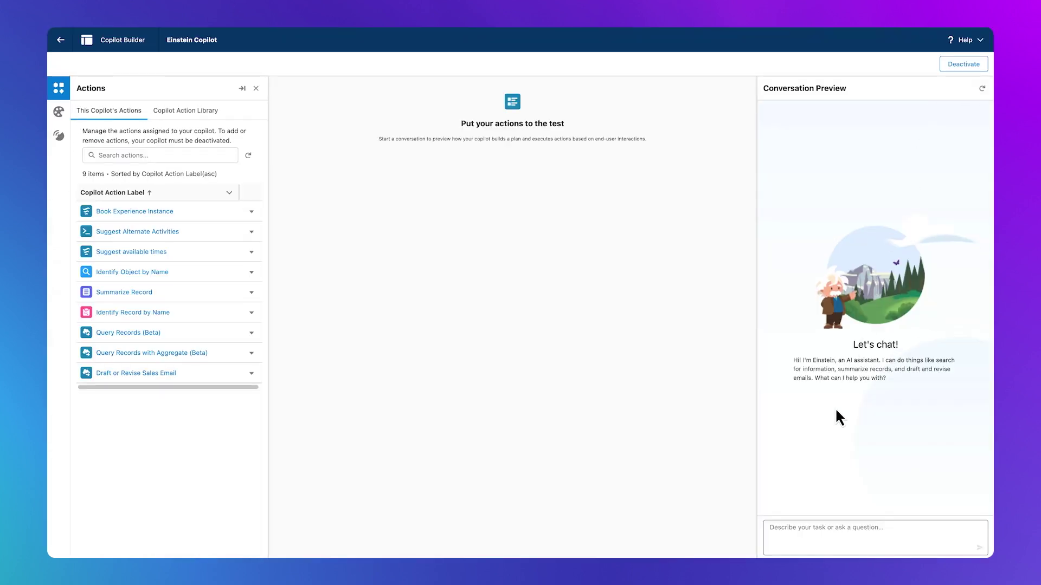
# Step: Send the test query 'Show me 3 contacts' in the Conversation Preview
pyautogui.click(808, 532)
pyautogui.write('Show me 3 contacts')
pyautogui.press('Return')
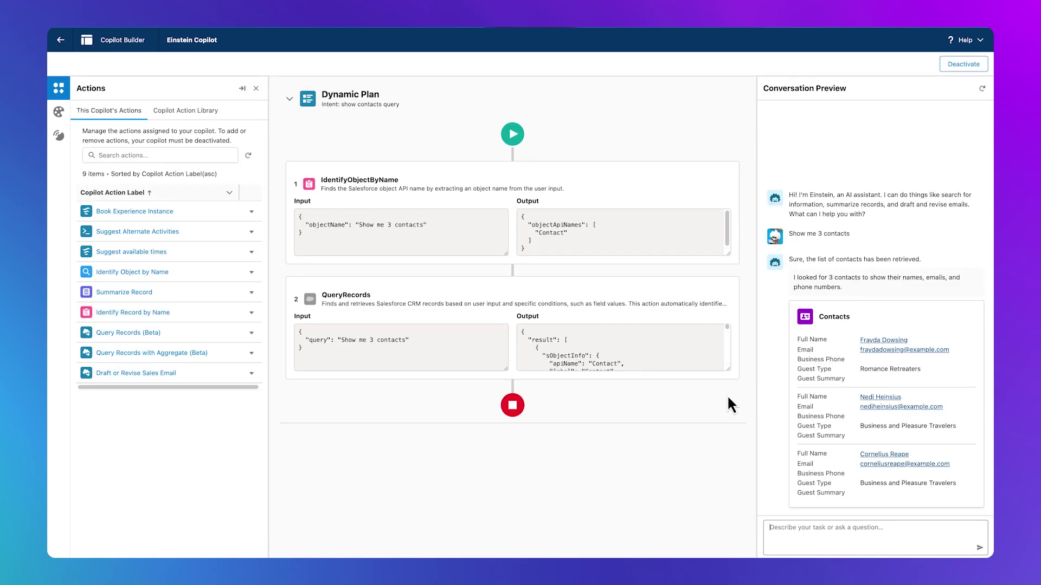
# Step: Enlarge the QueryRecords output box and scroll through its JSON to the explanation
pyautogui.moveTo(728, 368); pyautogui.dragTo(727, 439)
pyautogui.scroll(-3, 714, 425)
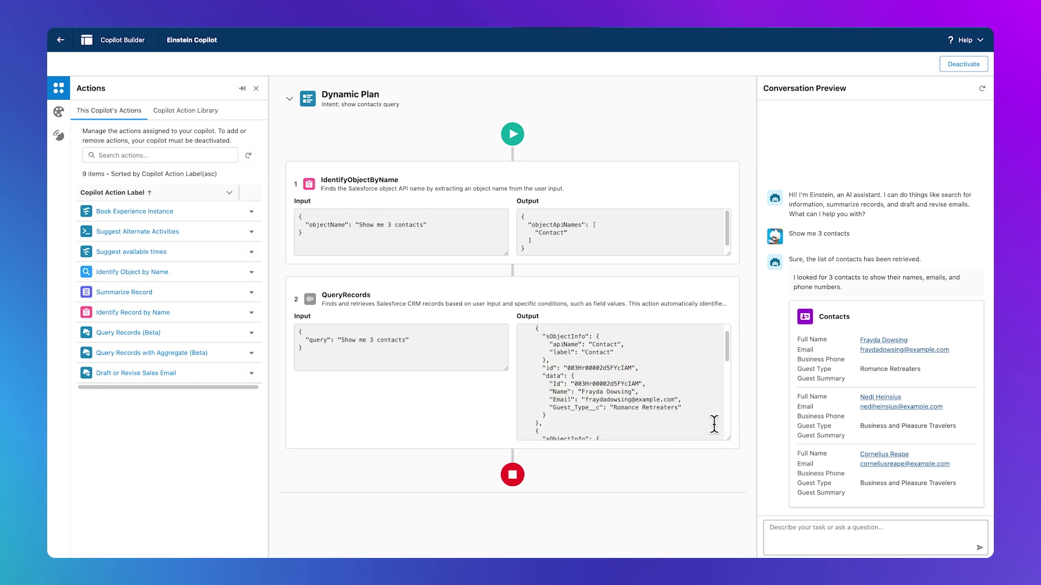
pyautogui.scroll(-4, 714, 425)
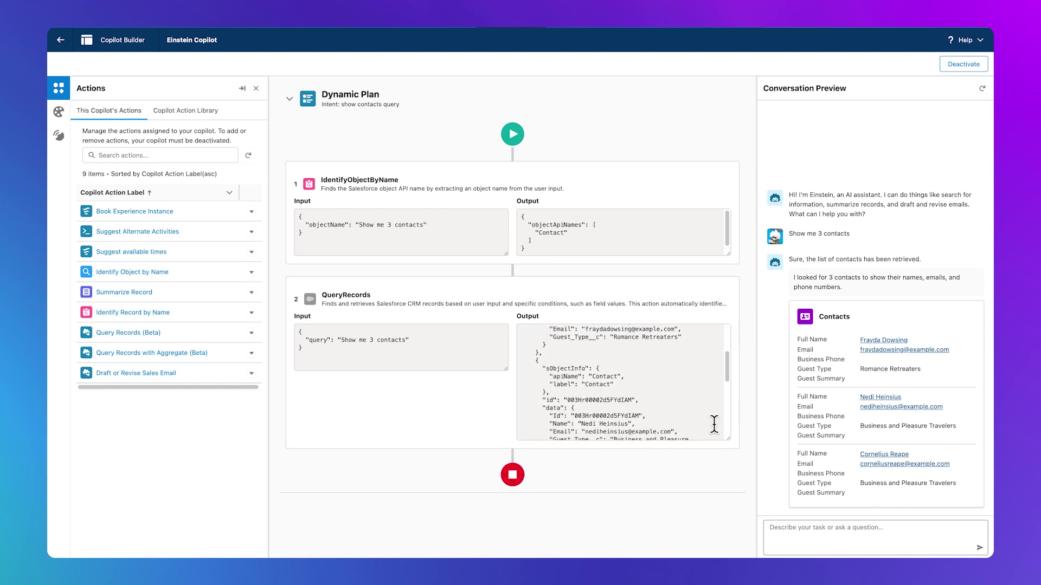
pyautogui.scroll(-5, 715, 424)
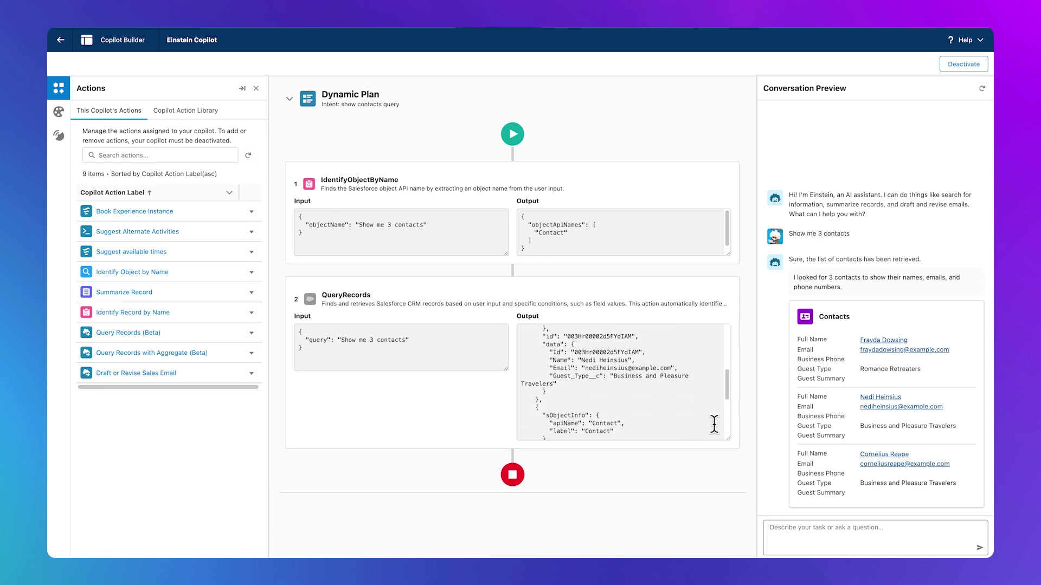
pyautogui.scroll(-2, 715, 424)
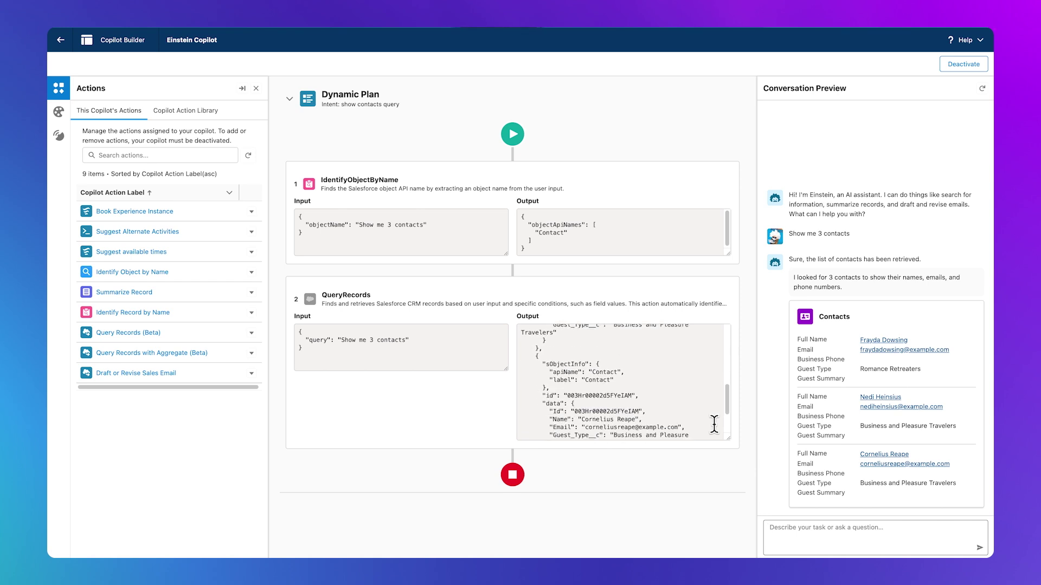
pyautogui.scroll(-3, 714, 424)
pyautogui.scroll(-2, 714, 424)
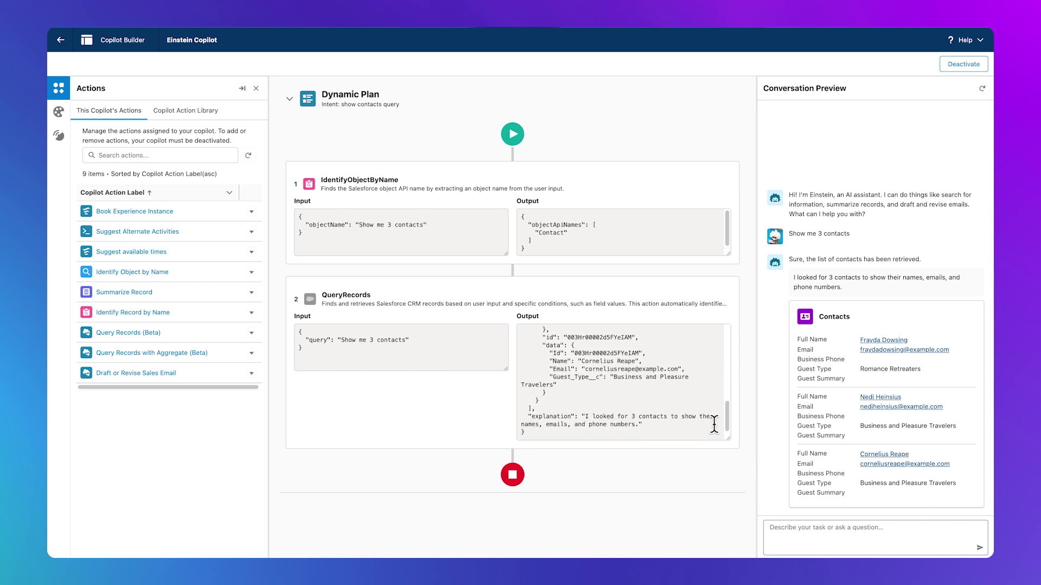